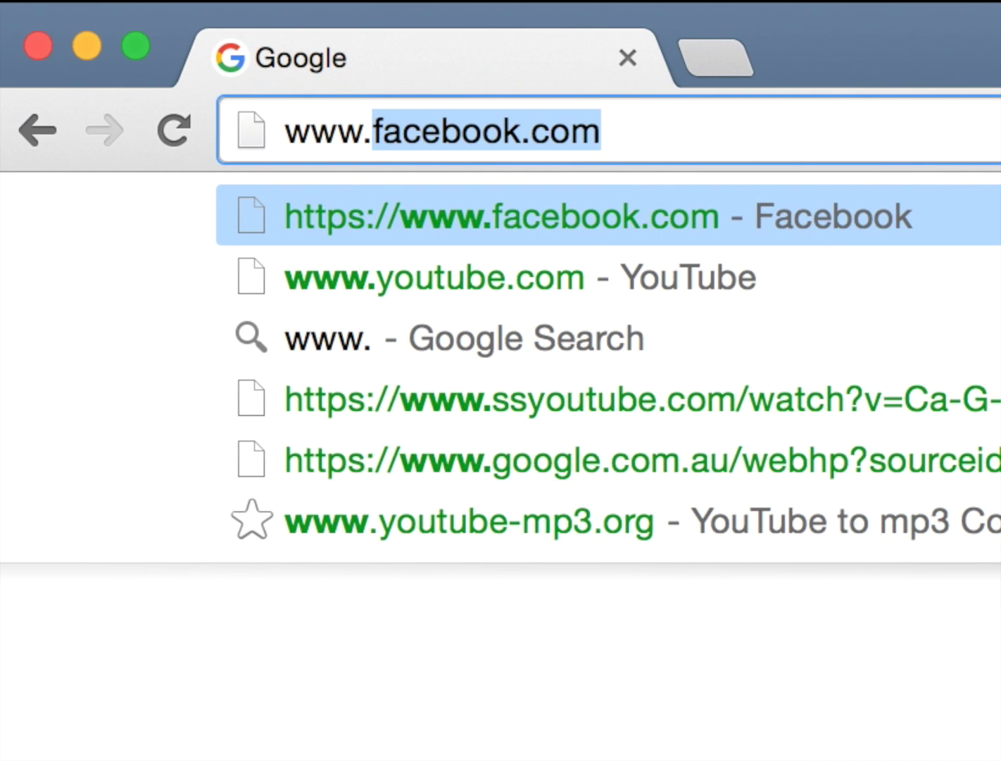
text(a4jyouthconf)
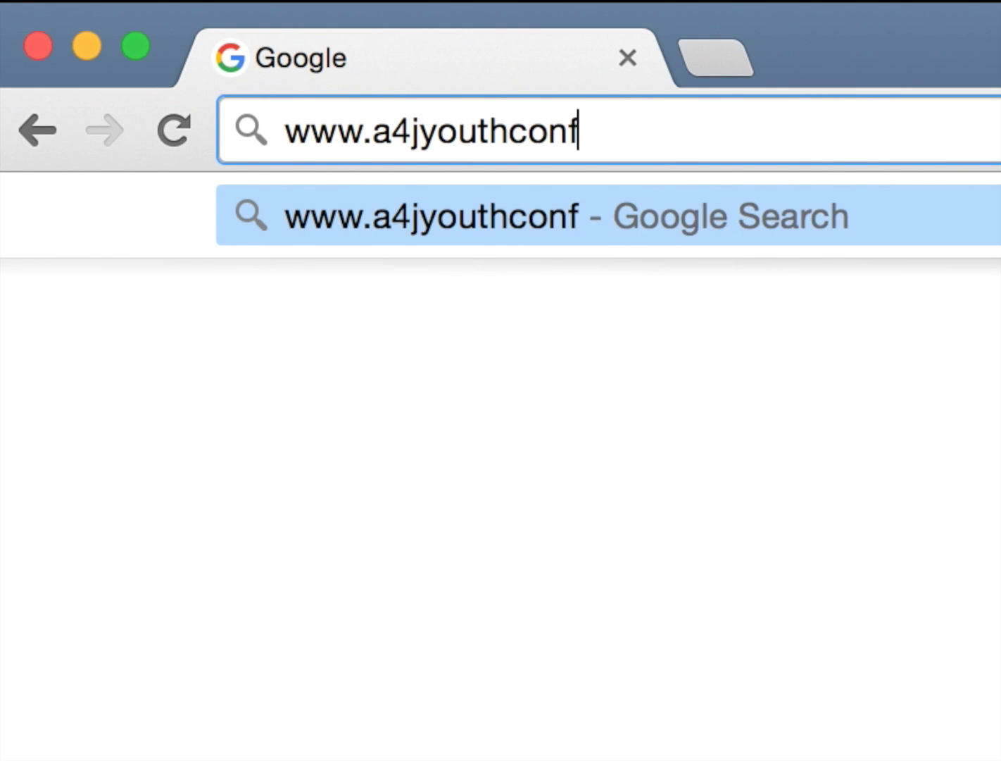
text(erence.com)
key(Return)
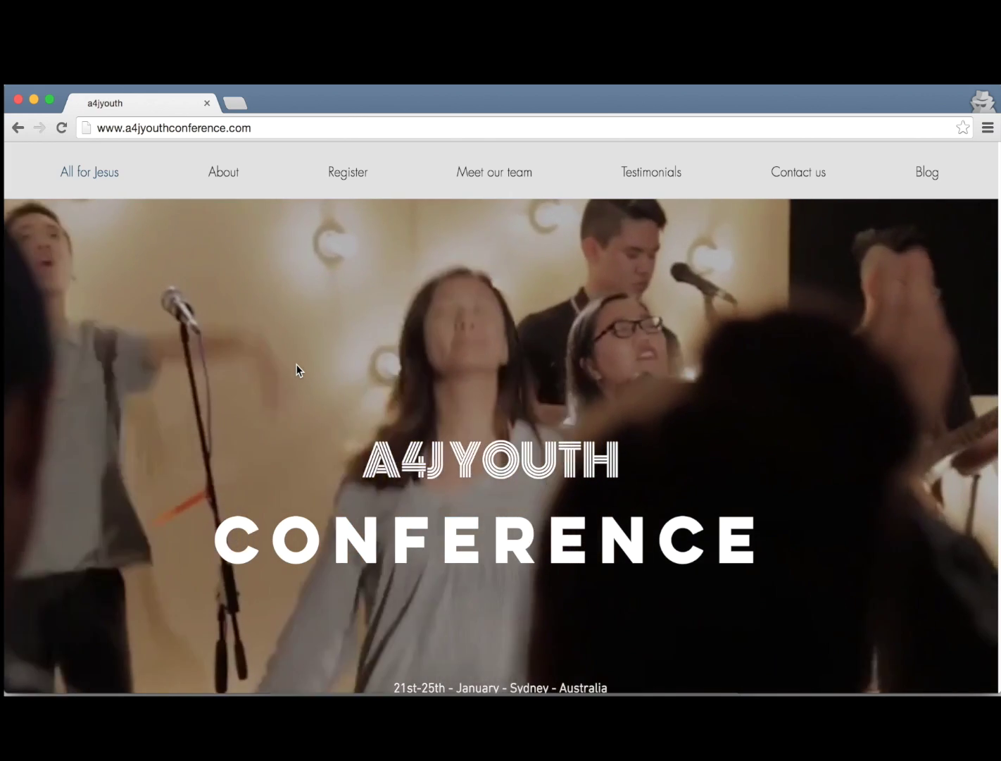
scroll(297, 369, down, 2)
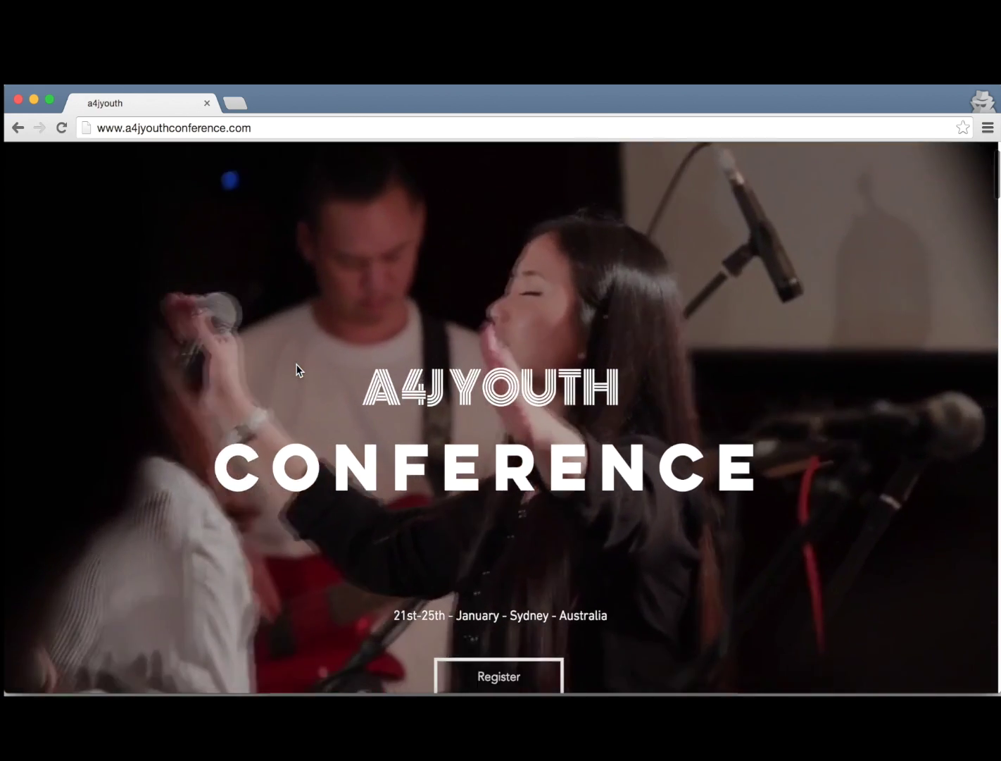
scroll(297, 369, down, 3)
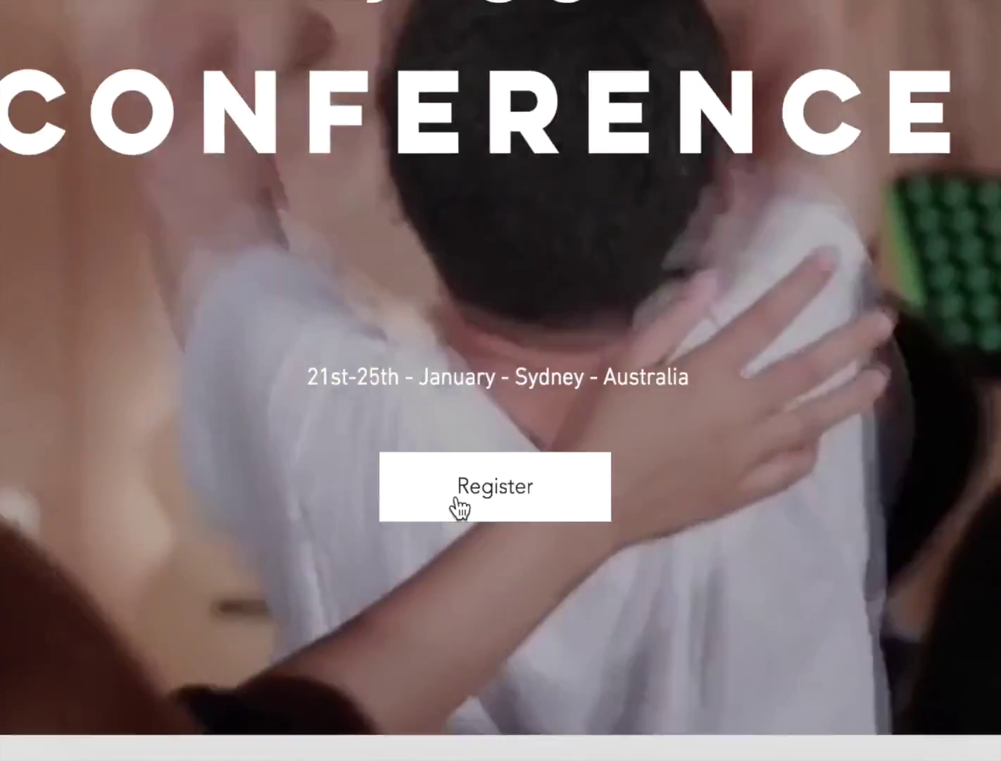
Go from the homepage to the /register page with the 2017 registration form.
click(457, 501)
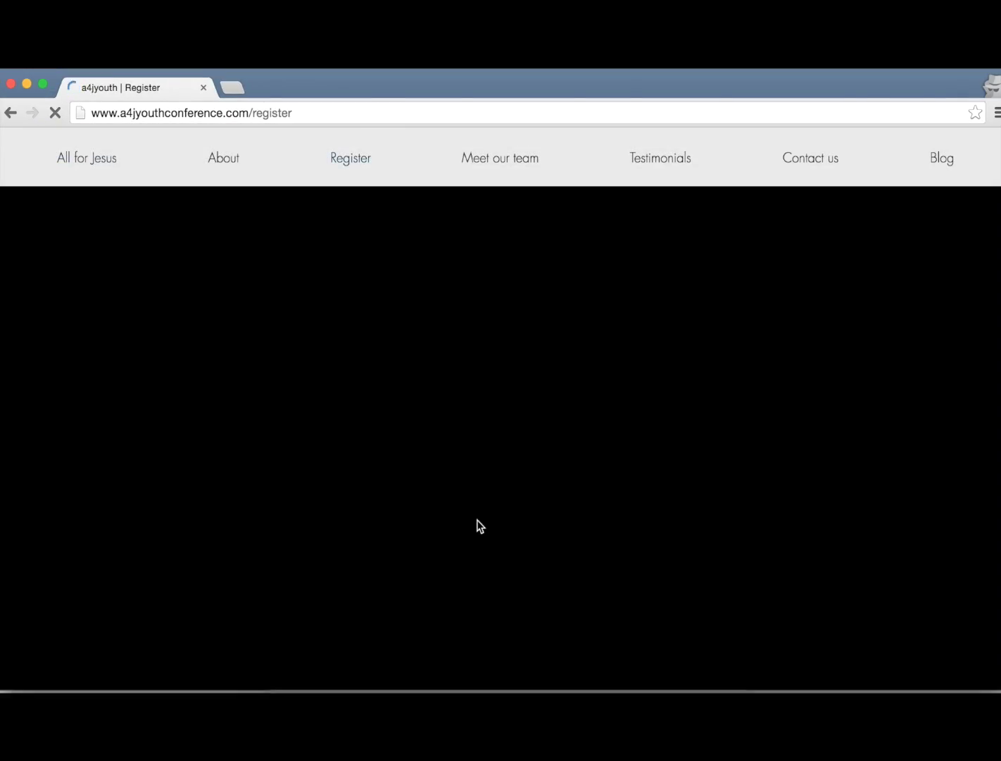
scroll(476, 525, down, 2)
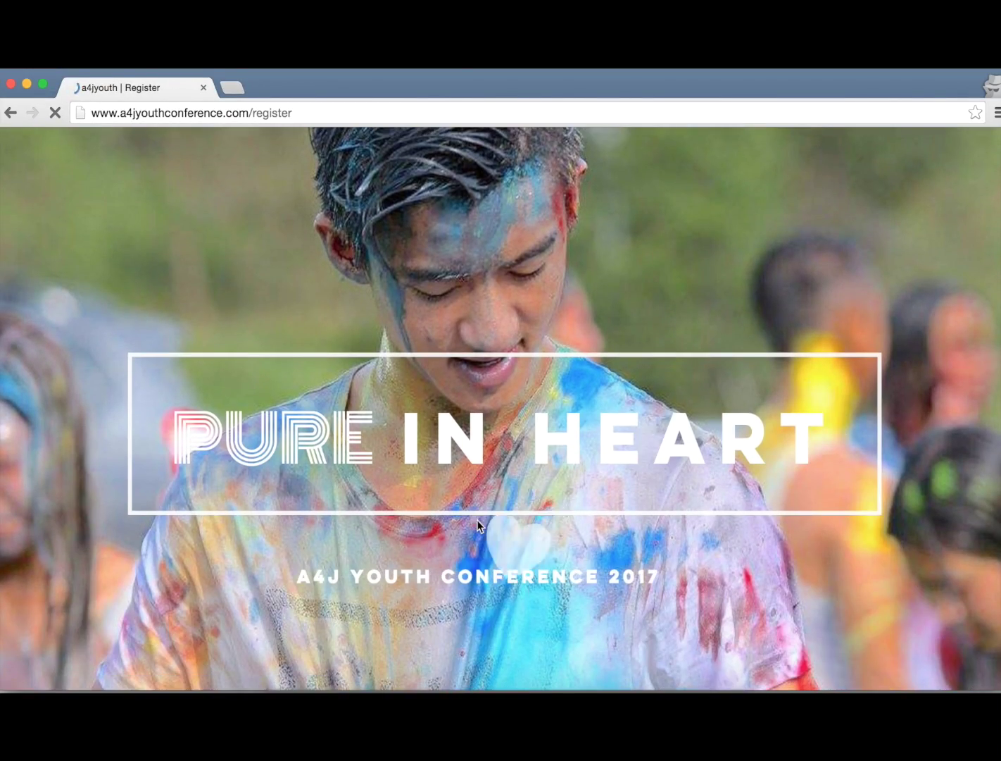
scroll(473, 542, down, 10)
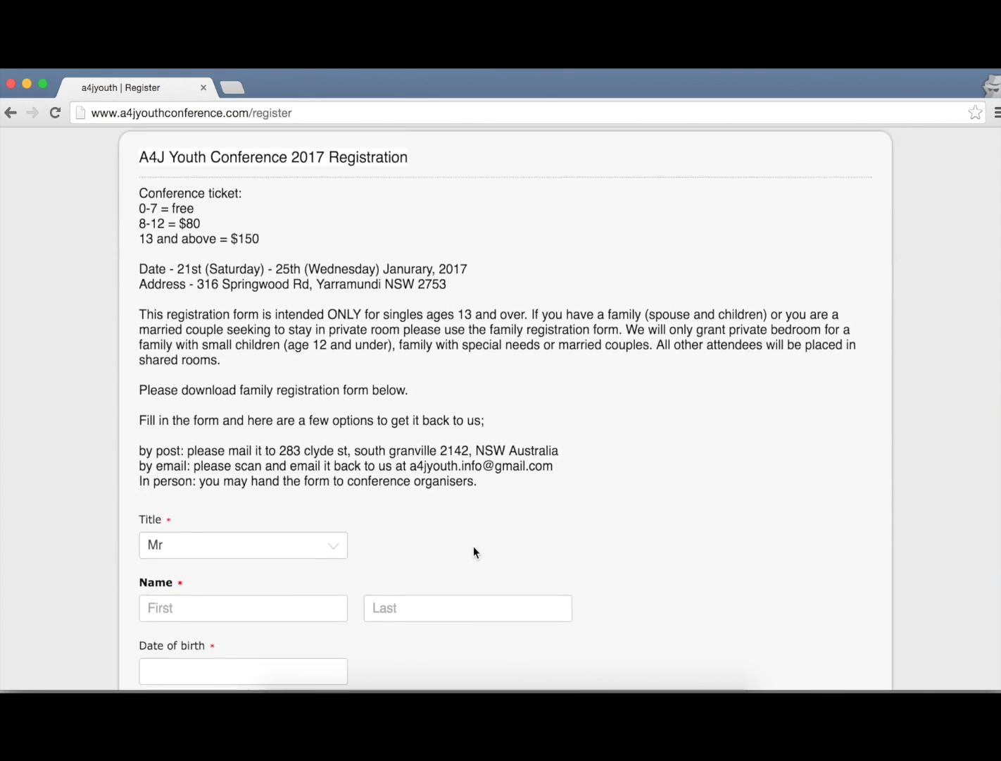
scroll(474, 546, down, 5)
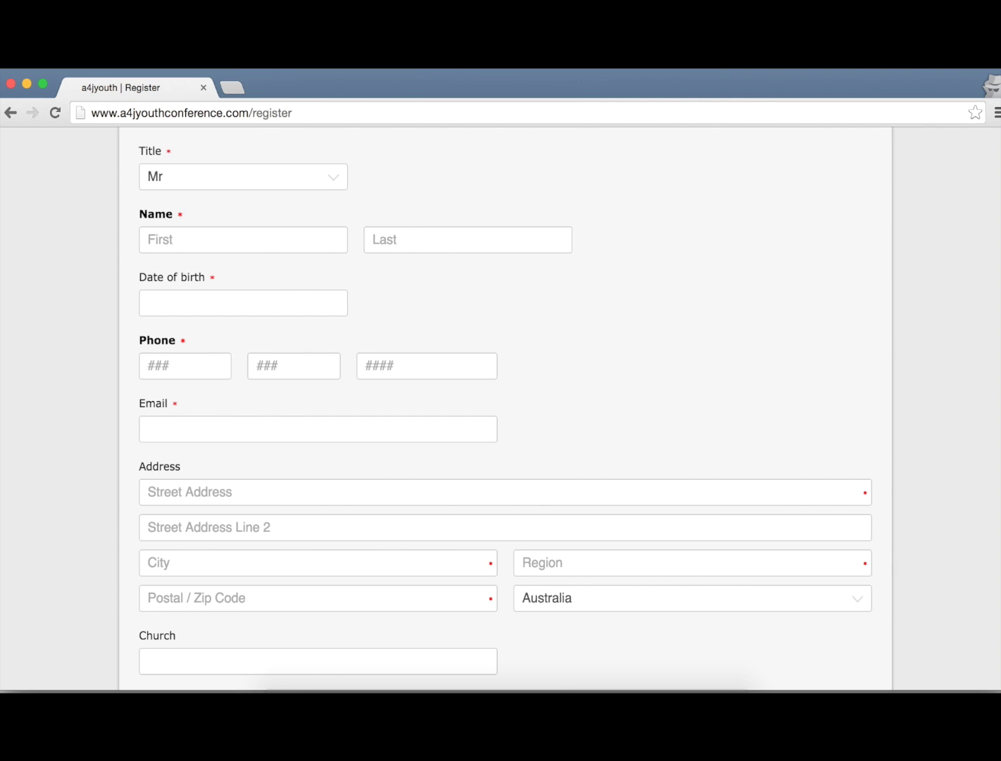
scroll(931, 415, down, 1)
scroll(931, 415, down, 1)
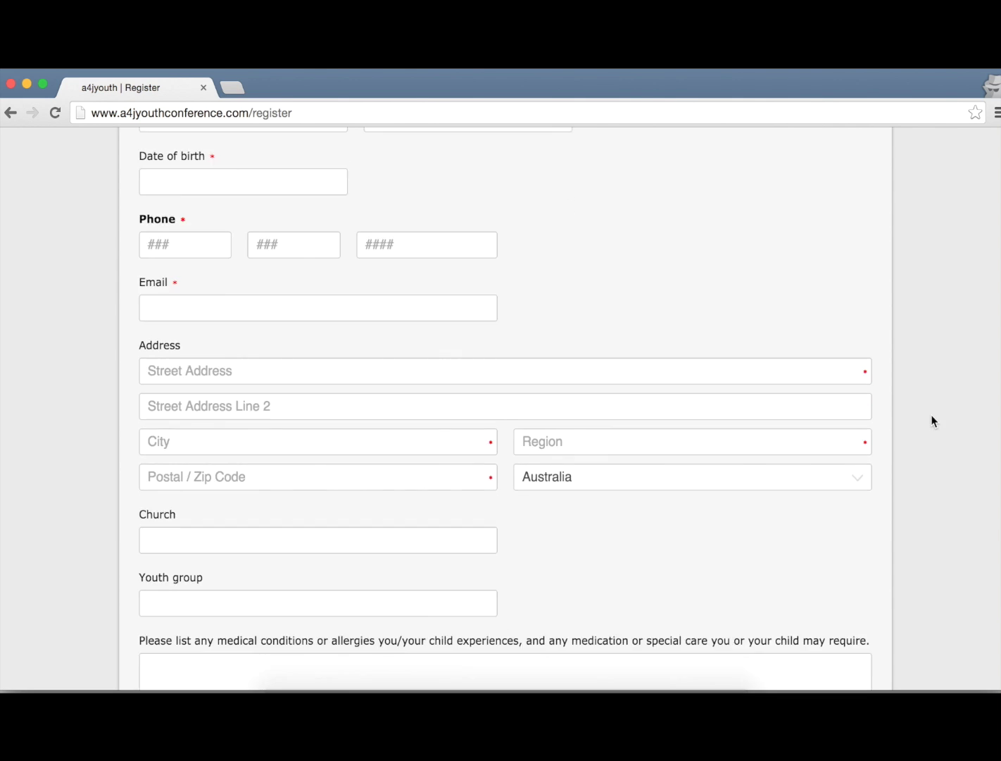
scroll(931, 414, down, 3)
scroll(921, 457, down, 5)
scroll(921, 457, down, 2)
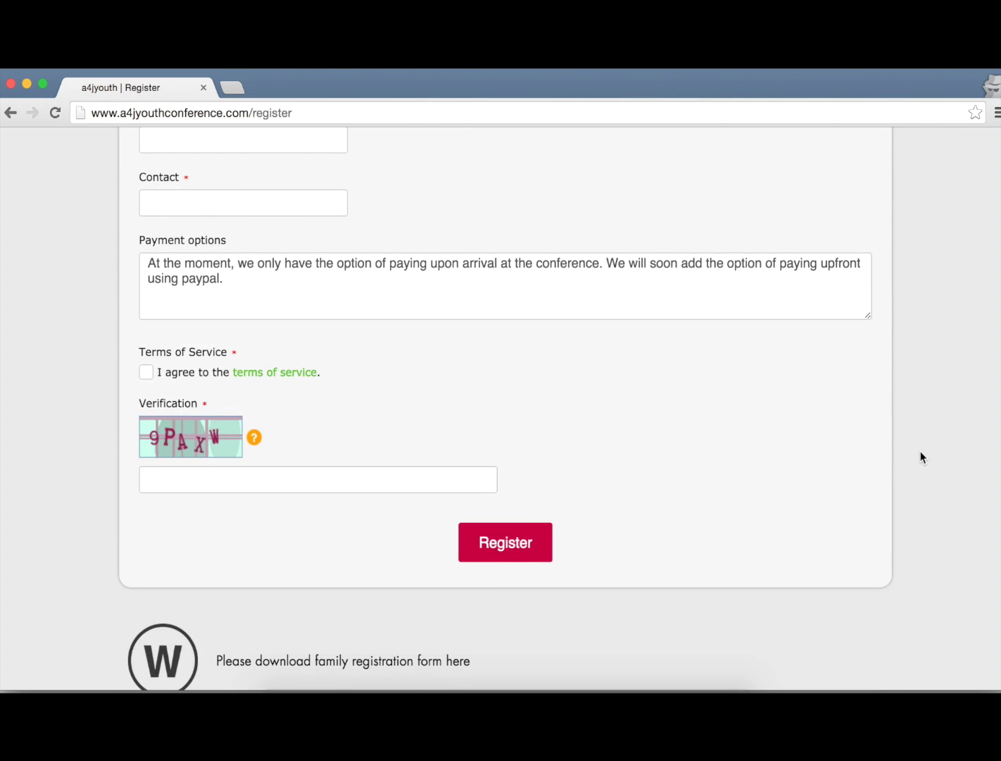